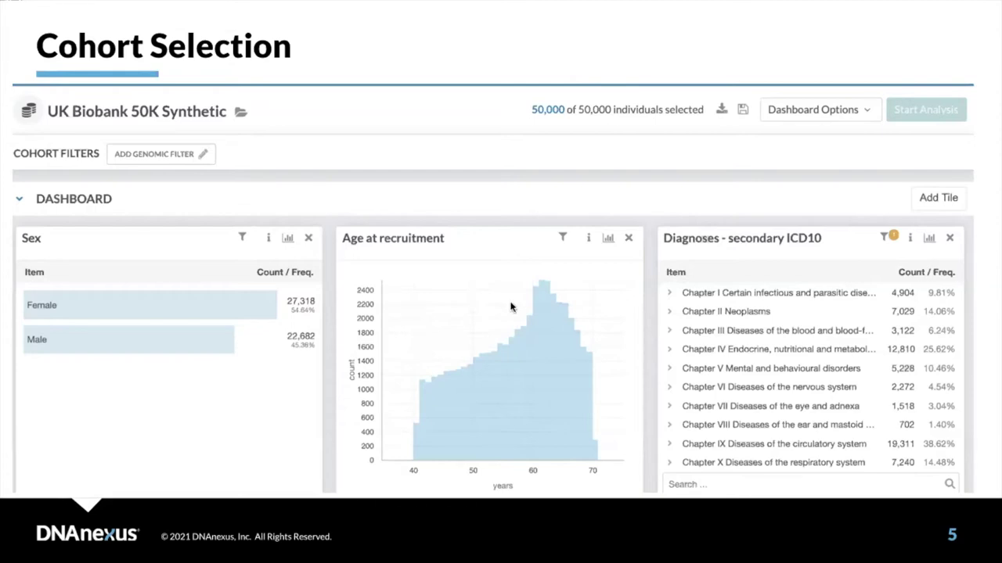
Step: Leave the slideshow at the Demo Time! slide and show the DNAnexus UK Biobank 100K Synthetic dashboard
{"action": "key", "text": "Right"}
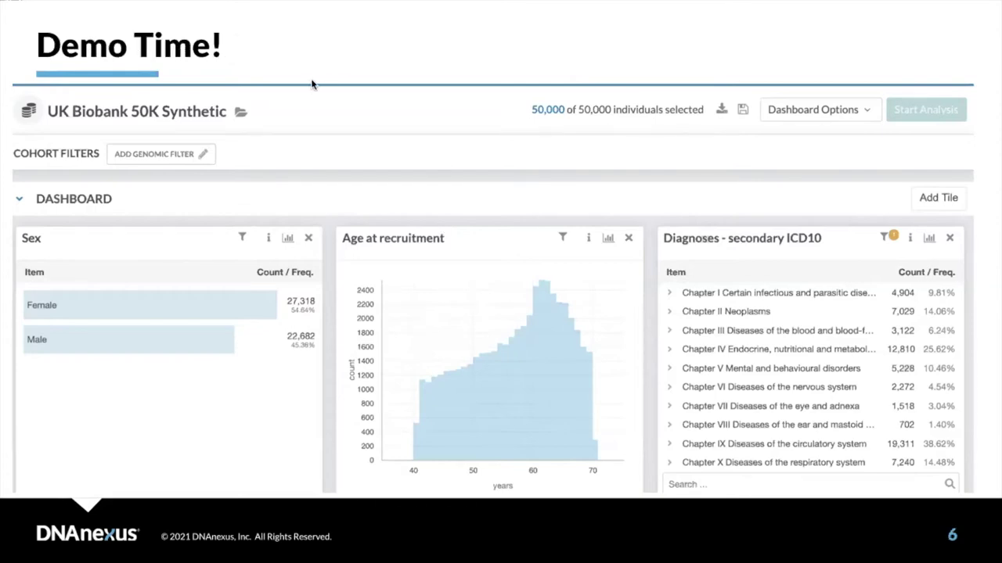
{"action": "key", "text": "Escape"}
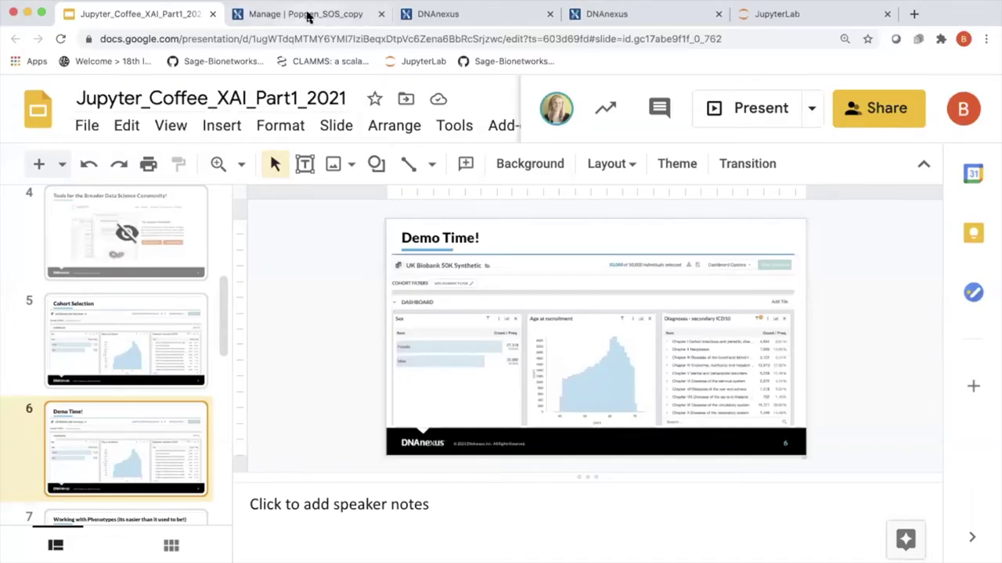
{"action": "left_click", "coordinate": [431, 16]}
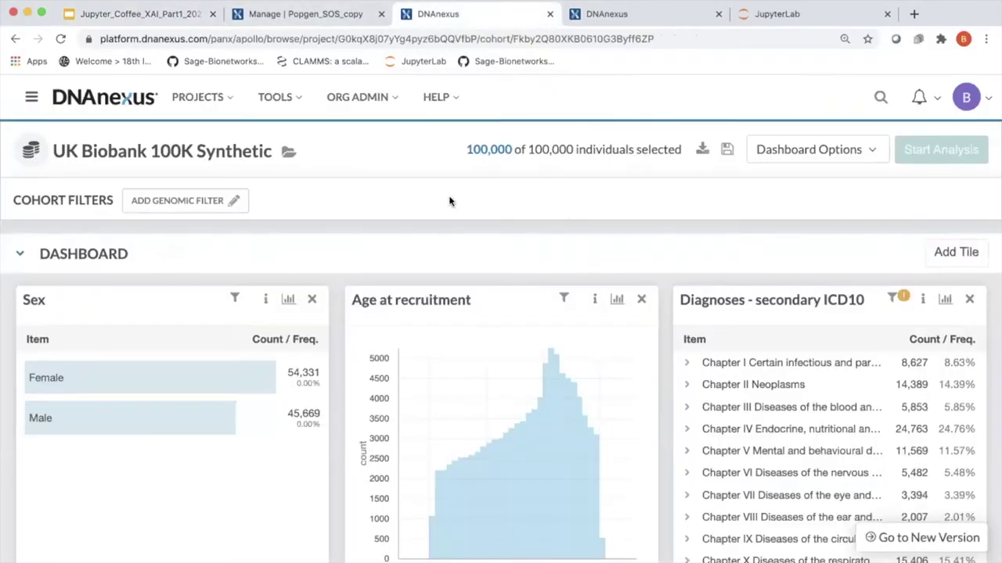
Step: Filter the cohort to Female and recruitment age 60–73, leaving 23,486 of 100,000 individuals
{"action": "scroll", "coordinate": [449, 201], "scroll_direction": "down", "scroll_amount": 2}
{"action": "scroll", "coordinate": [449, 201], "scroll_direction": "down", "scroll_amount": 4}
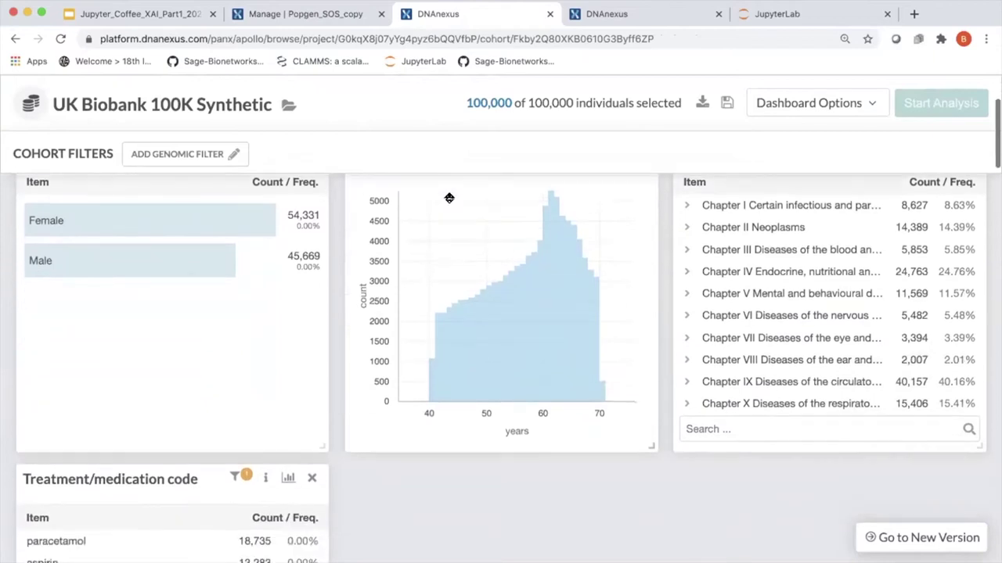
{"action": "scroll", "coordinate": [438, 200], "scroll_direction": "up", "scroll_amount": 1}
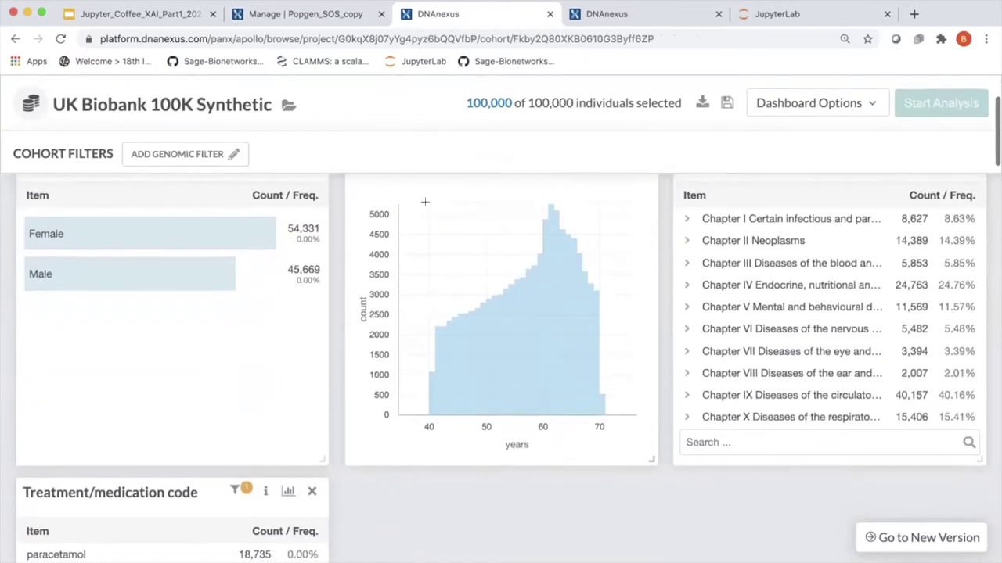
{"action": "left_click", "coordinate": [211, 229]}
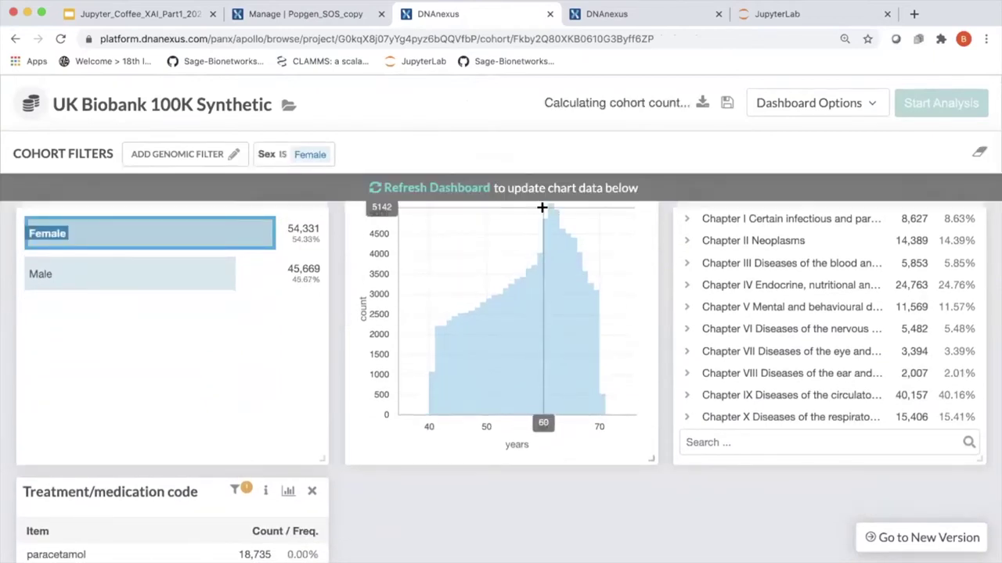
{"action": "left_click_drag", "start_coordinate": [542, 207], "coordinate": [616, 208]}
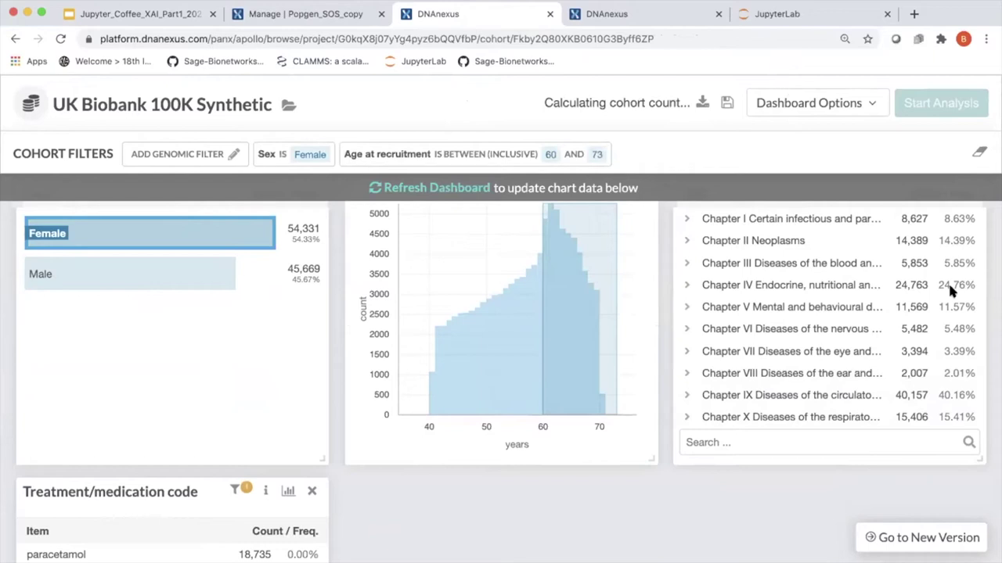
{"action": "left_click", "coordinate": [687, 240]}
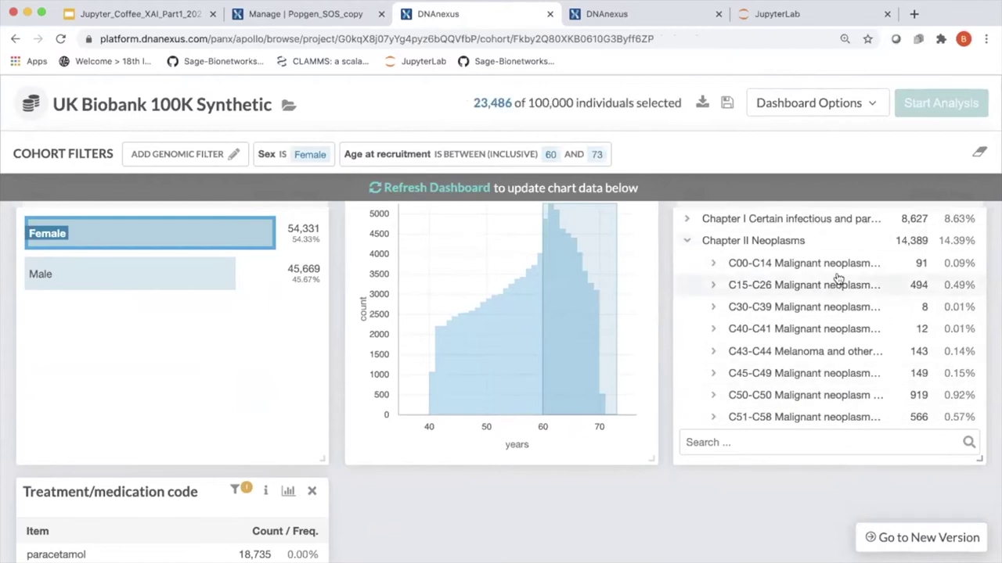
Step: Add a Diagnoses ICD10 filter for C15-C26 Malignant neoplasms of digestive organs under Chapter II Neoplasms
{"action": "left_click", "coordinate": [713, 262]}
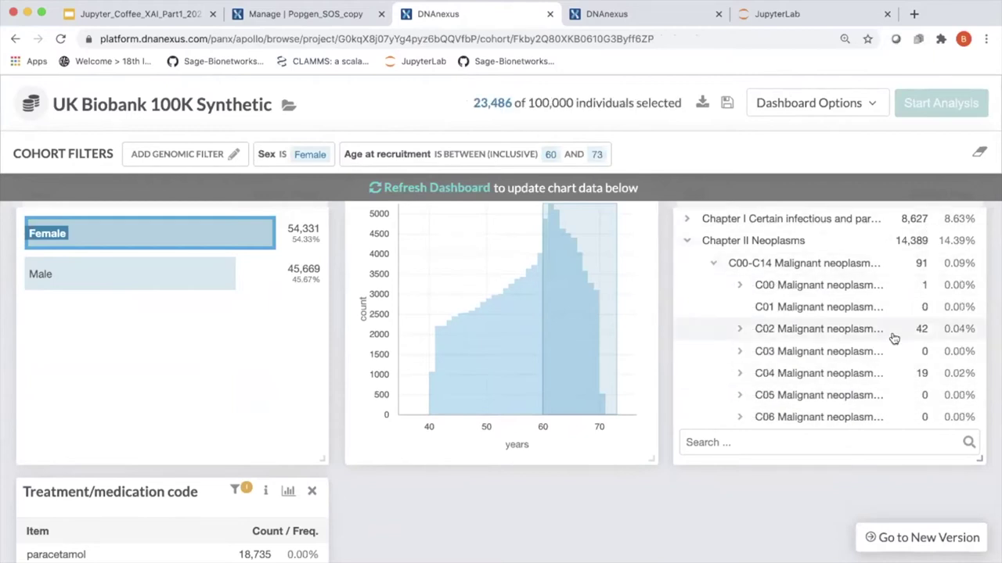
{"action": "scroll", "coordinate": [826, 369], "scroll_direction": "down", "scroll_amount": 6}
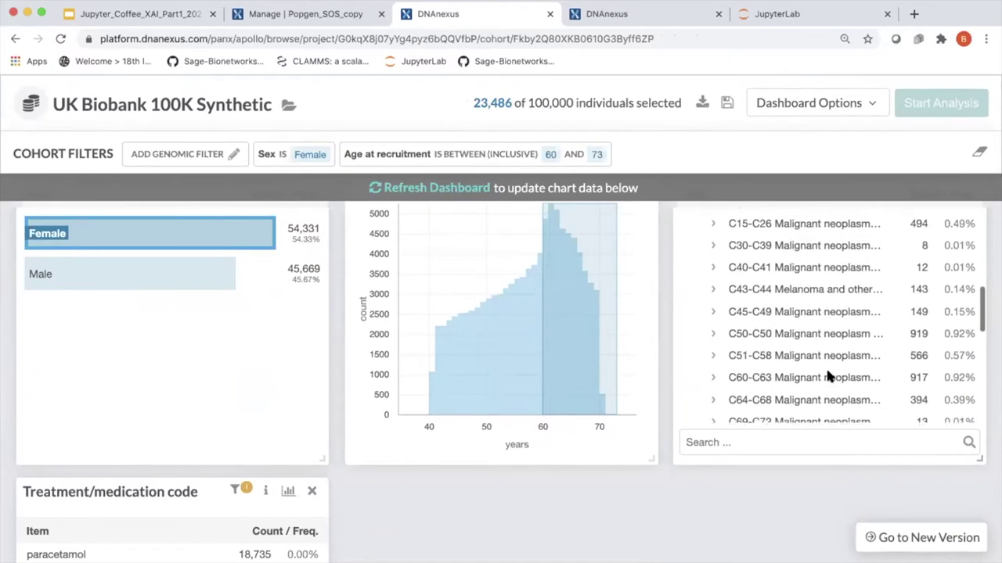
{"action": "scroll", "coordinate": [828, 377], "scroll_direction": "up", "scroll_amount": 1}
{"action": "left_click", "coordinate": [716, 233]}
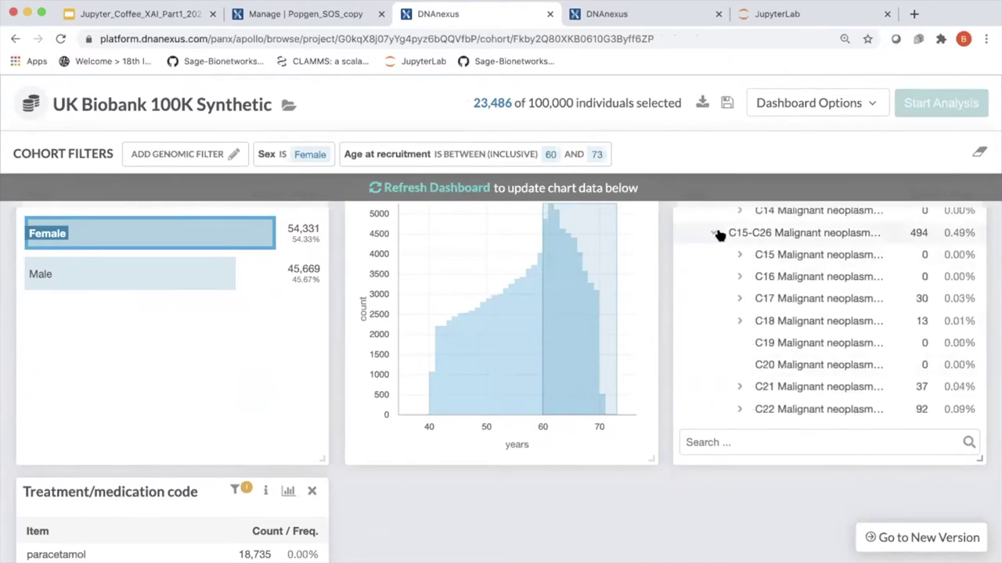
{"action": "left_click", "coordinate": [826, 241]}
{"action": "scroll", "coordinate": [316, 335], "scroll_direction": "down", "scroll_amount": 4}
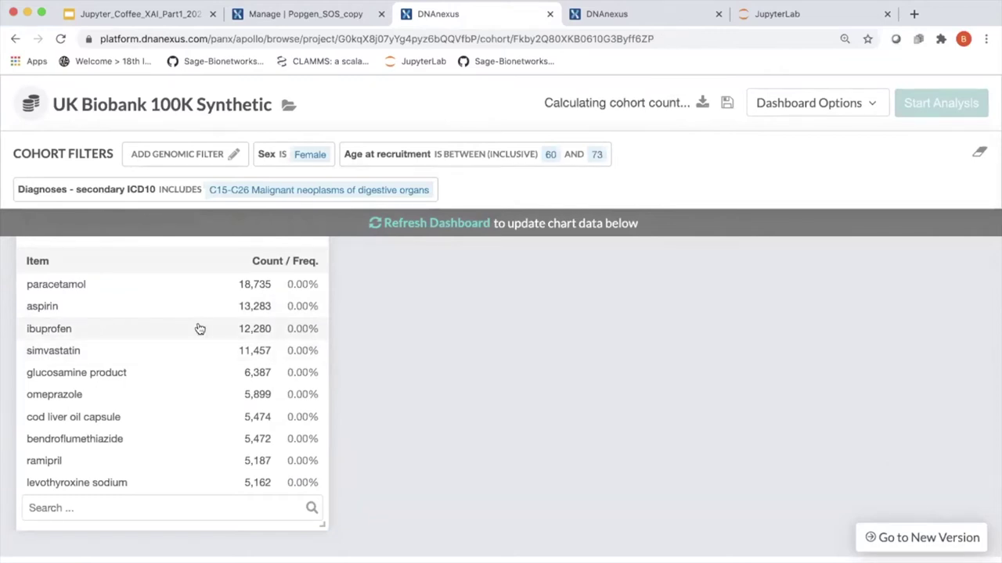
Step: Try a cod liver oil capsule filter, then remove it and refresh for the 115-person cohort
{"action": "left_click", "coordinate": [185, 419]}
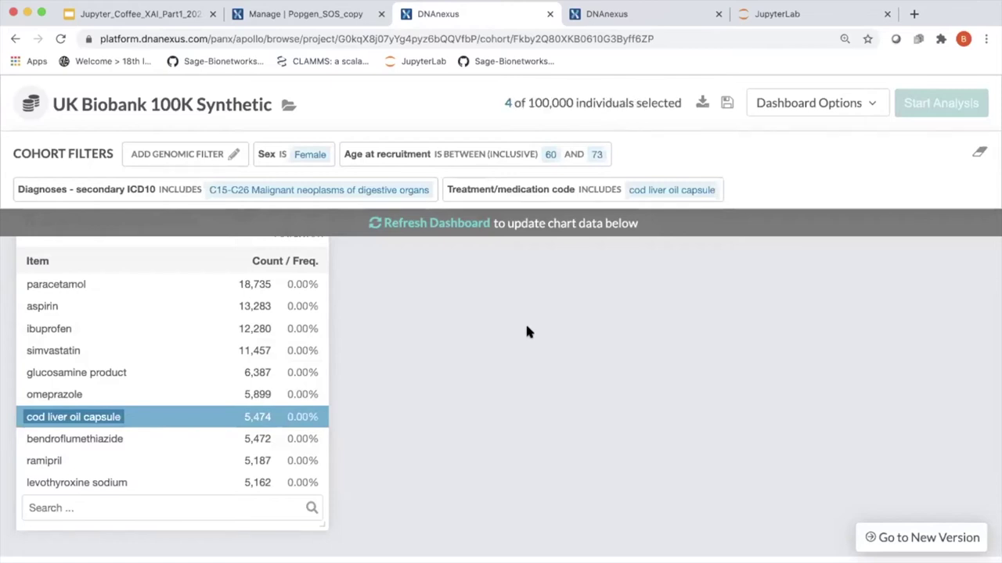
{"action": "left_click", "coordinate": [455, 226]}
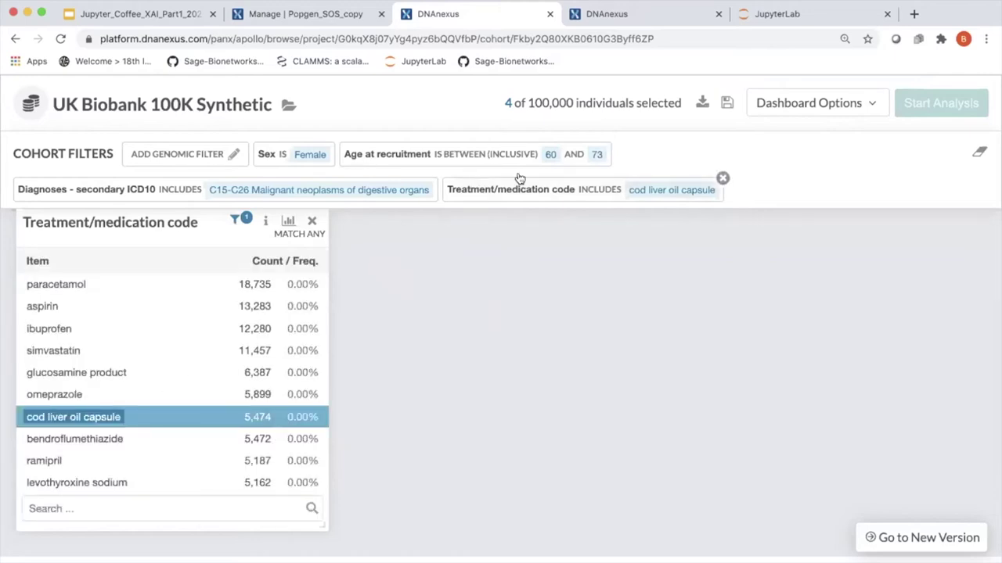
{"action": "left_click", "coordinate": [719, 178]}
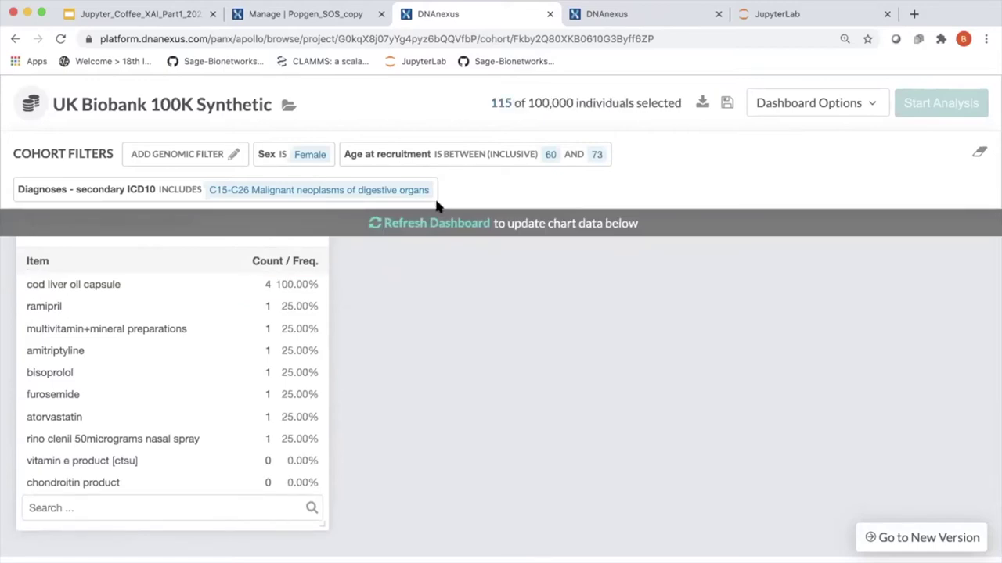
{"action": "left_click", "coordinate": [442, 225]}
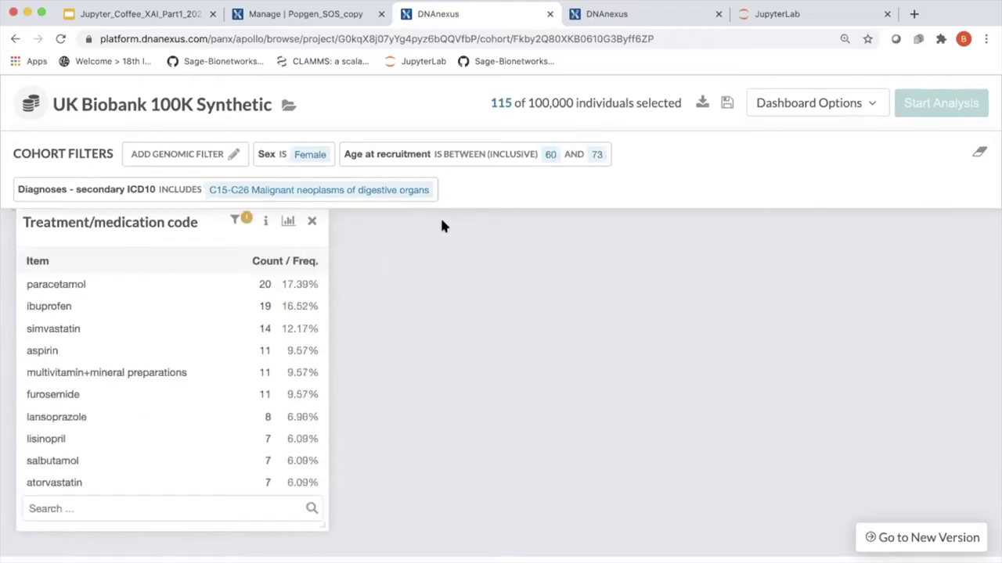
Step: Start a snapshot of the 115-person cohort, then switch to the 03_pheno_gbm copy.ipynb notebook
{"action": "scroll", "coordinate": [129, 423], "scroll_direction": "down", "scroll_amount": 4}
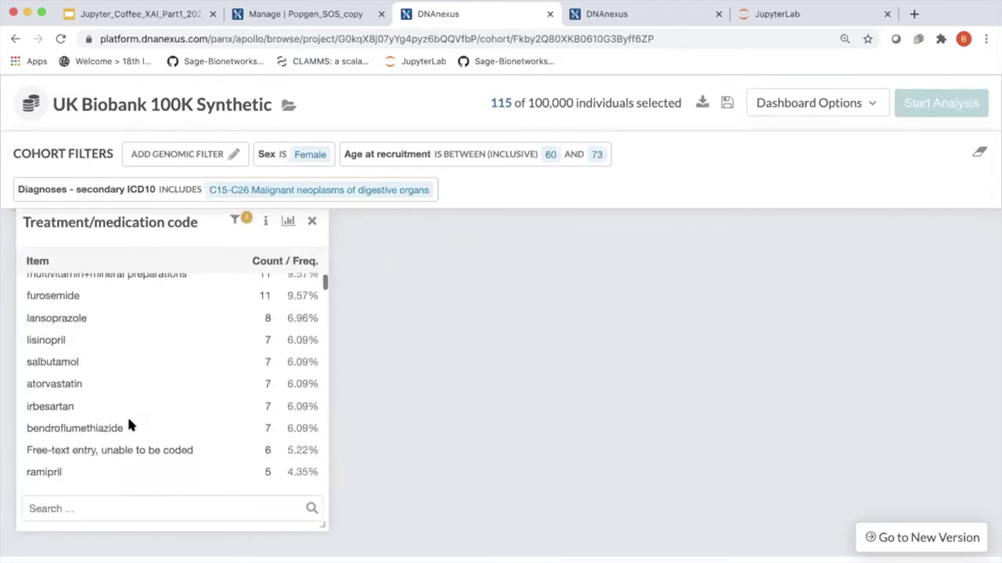
{"action": "scroll", "coordinate": [130, 425], "scroll_direction": "down", "scroll_amount": 2}
{"action": "scroll", "coordinate": [130, 425], "scroll_direction": "up", "scroll_amount": 5}
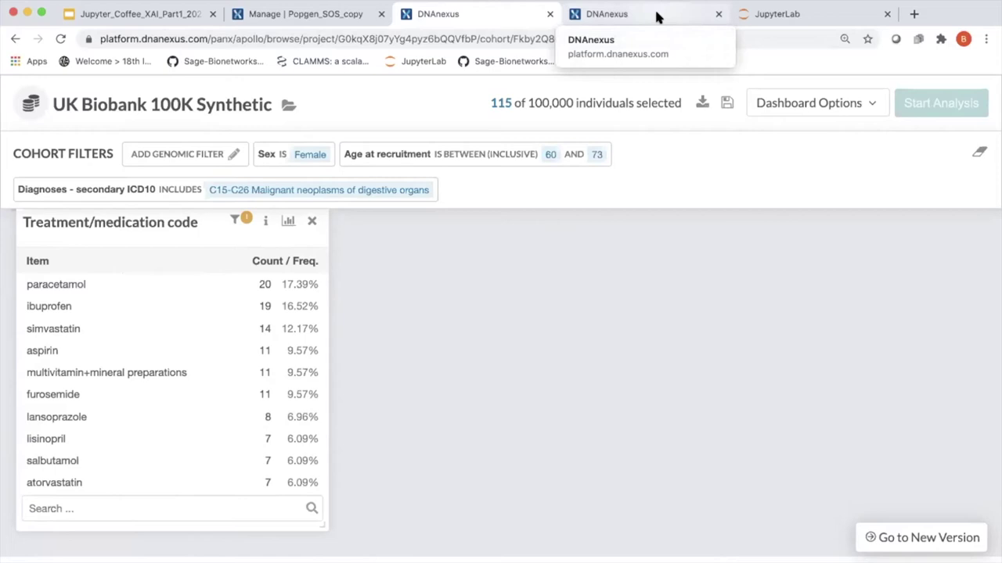
{"action": "left_click", "coordinate": [727, 103]}
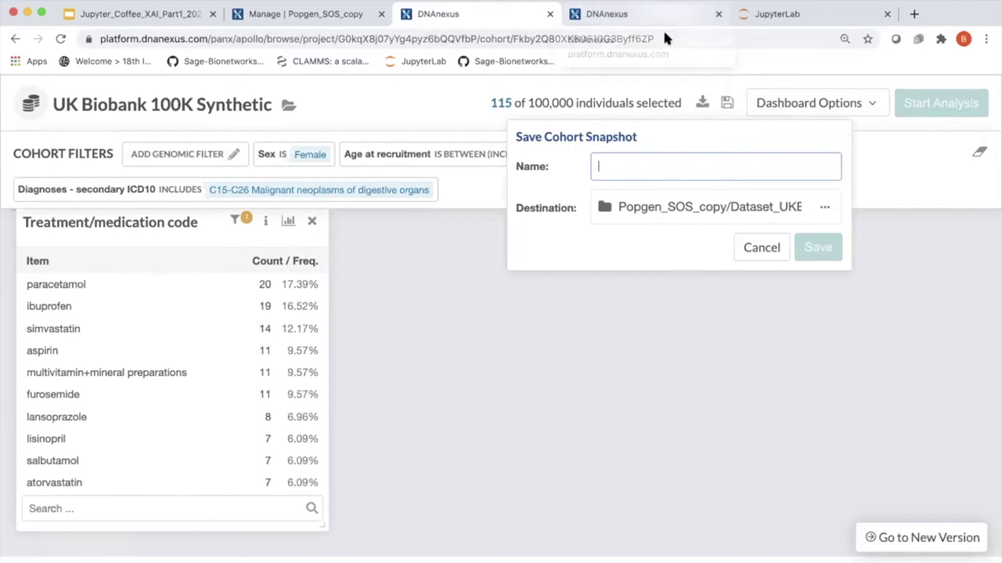
{"action": "left_click", "coordinate": [783, 16]}
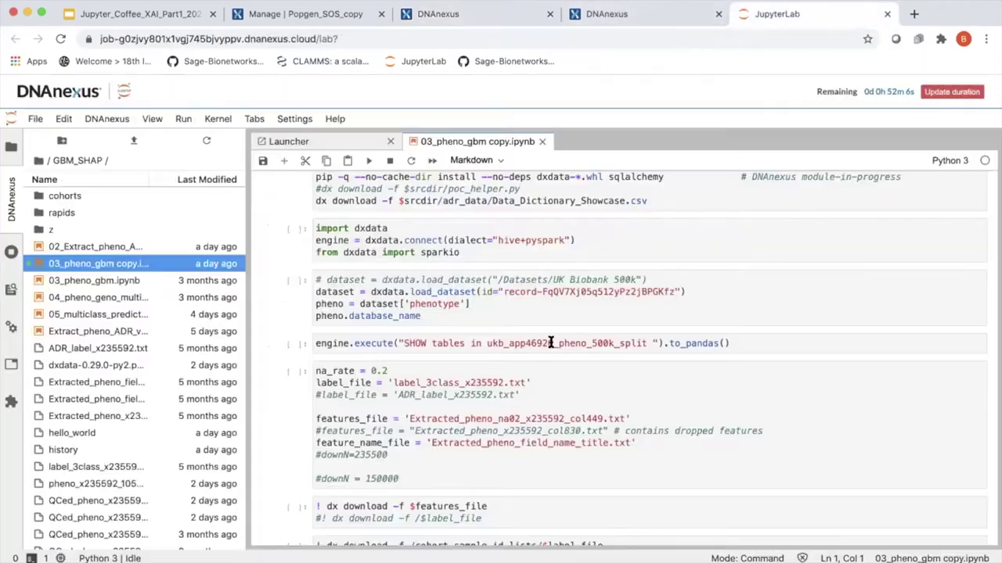
Step: Glance over the notebook, then go back to the DNAnexus page with the unnamed snapshot dialog
{"action": "scroll", "coordinate": [551, 343], "scroll_direction": "down", "scroll_amount": 1}
{"action": "scroll", "coordinate": [551, 342], "scroll_direction": "up", "scroll_amount": 2}
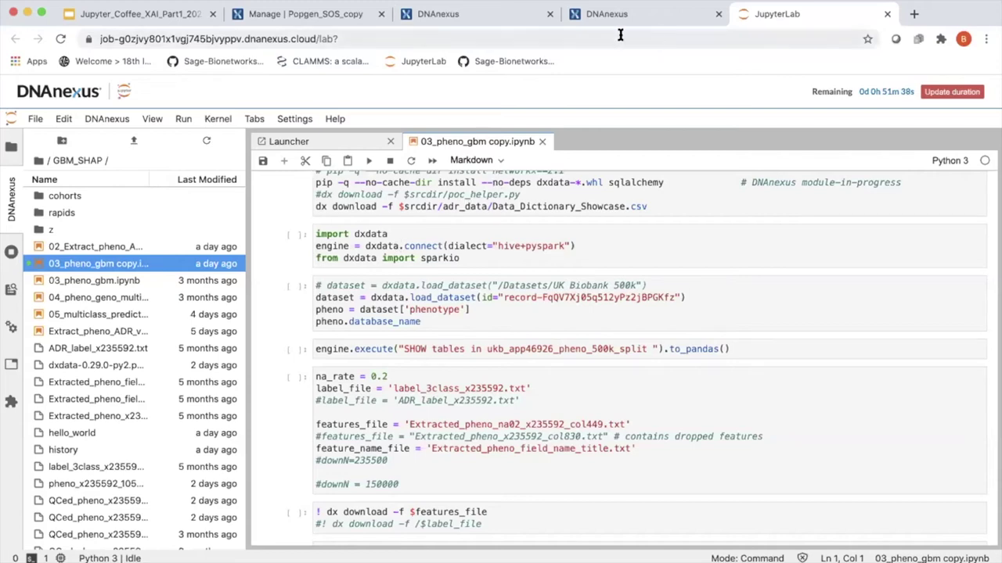
{"action": "left_click", "coordinate": [505, 22]}
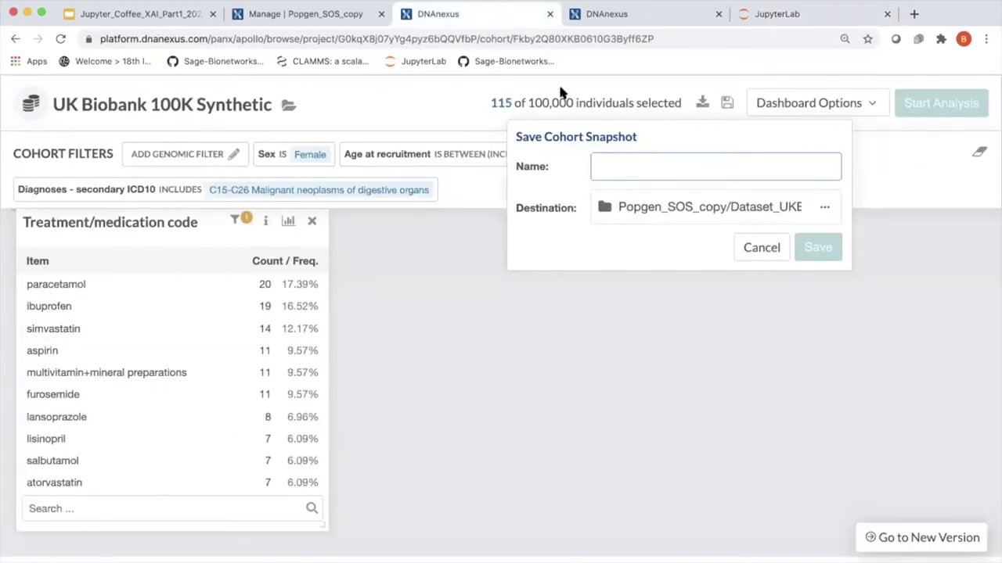
Step: Close the unnamed snapshot dialog and return to the 03_pheno_gbm copy.ipynb notebook in JupyterLab
{"action": "left_click", "coordinate": [452, 350]}
{"action": "scroll", "coordinate": [452, 351], "scroll_direction": "down", "scroll_amount": 15}
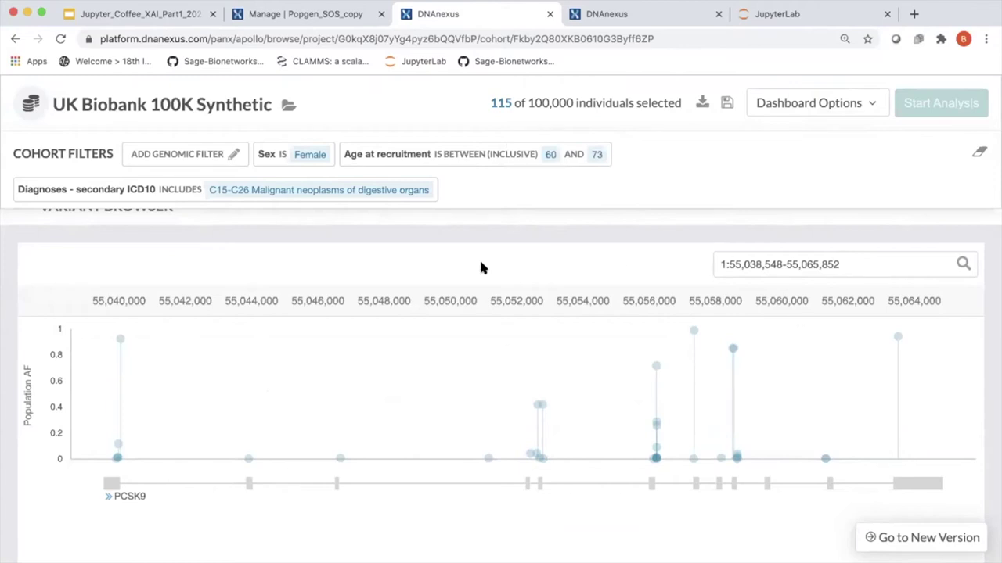
{"action": "left_click", "coordinate": [775, 17]}
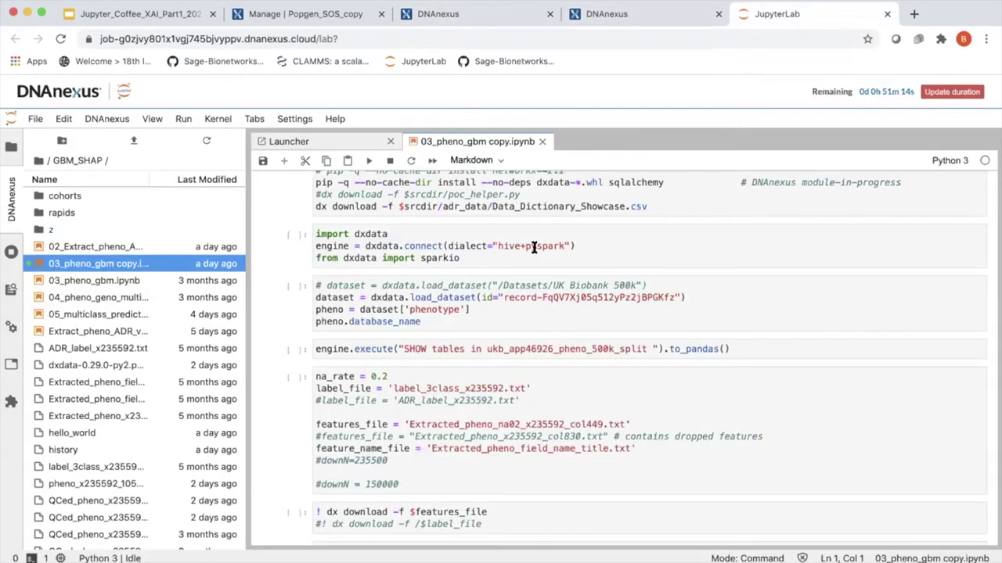